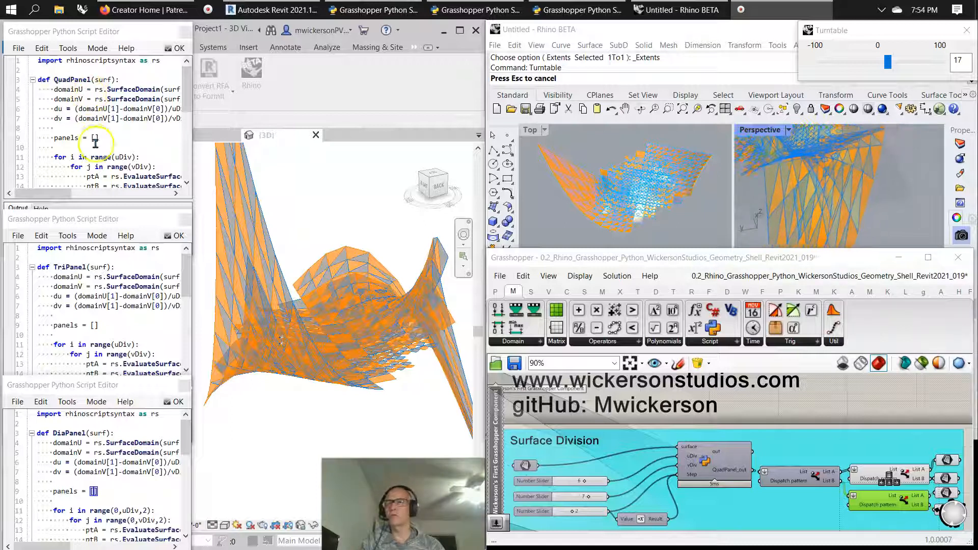
Read through the QuadPanel script's surface-domain calculations and nested panel loops
scroll(97, 148, "down", 5)
scroll(90, 159, "up", 5)
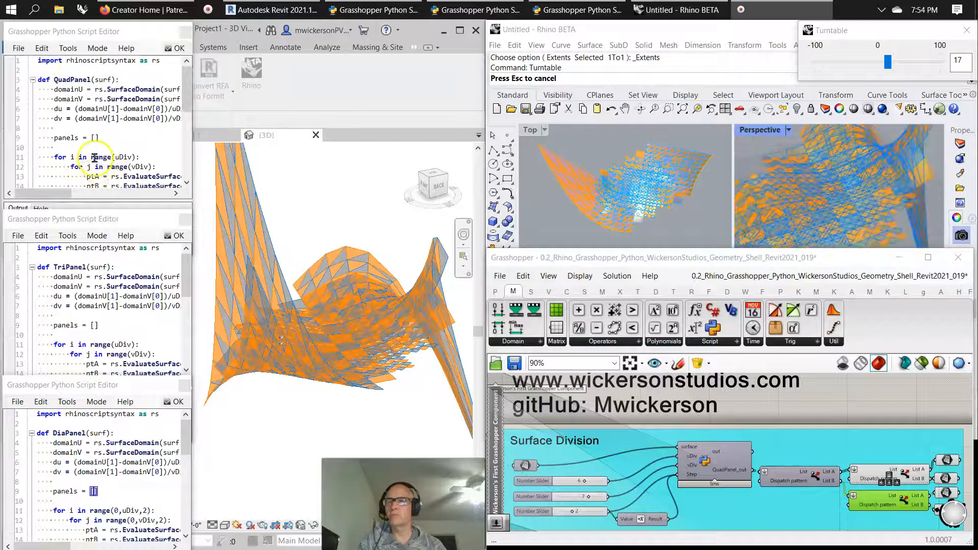
scroll(94, 158, "down", 3)
scroll(91, 148, "up", 3)
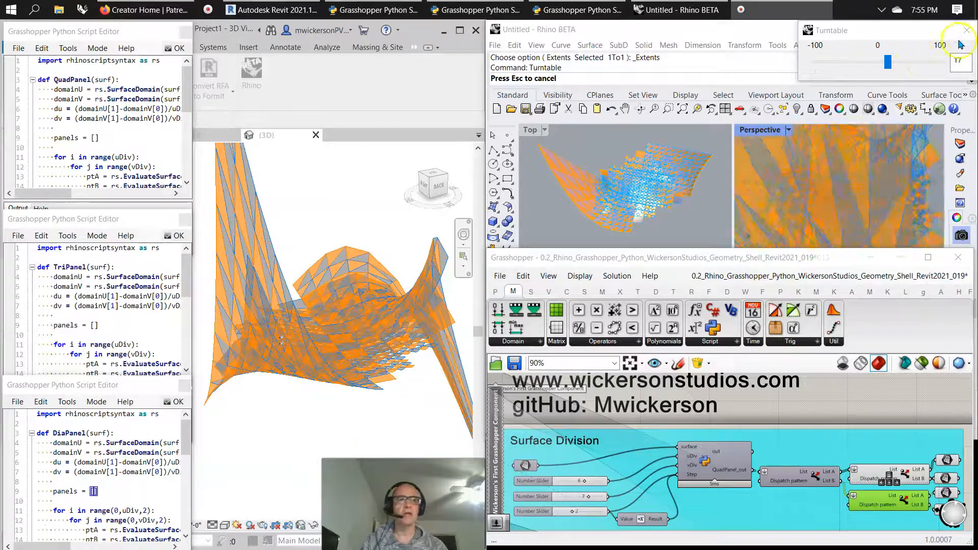
End the Turntable rotation and inspect the panelled surface in Rhino's Perspective and Top viewports and Revit's 3D view
left_click(967, 30)
right_click_drag(840, 206, 824, 220)
scroll(823, 219, "up", 6)
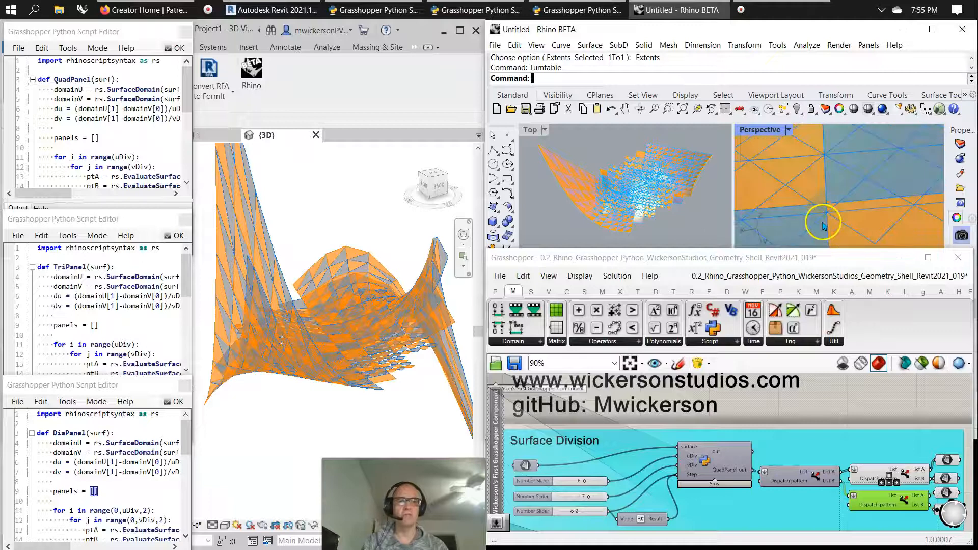
scroll(826, 218, "down", 5)
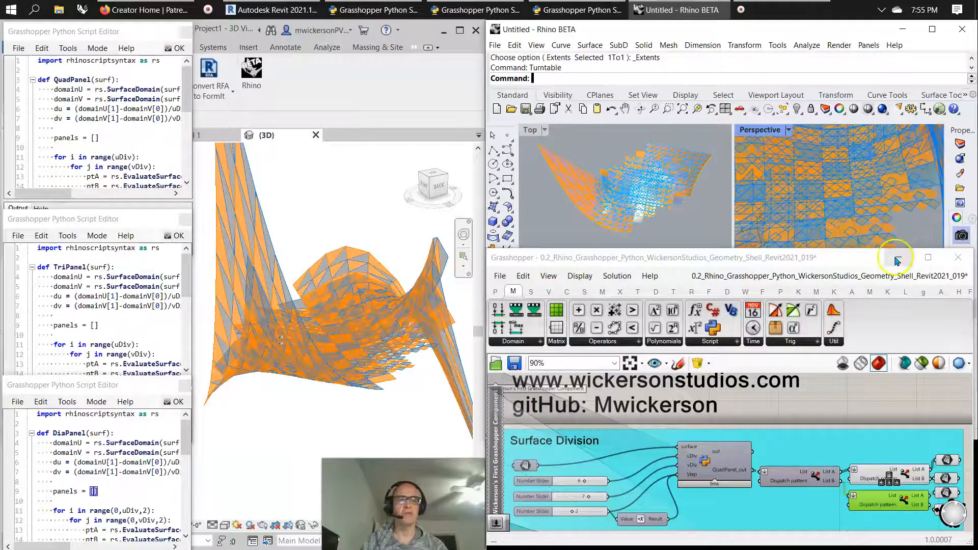
scroll(840, 227, "up", 2)
scroll(841, 227, "down", 3)
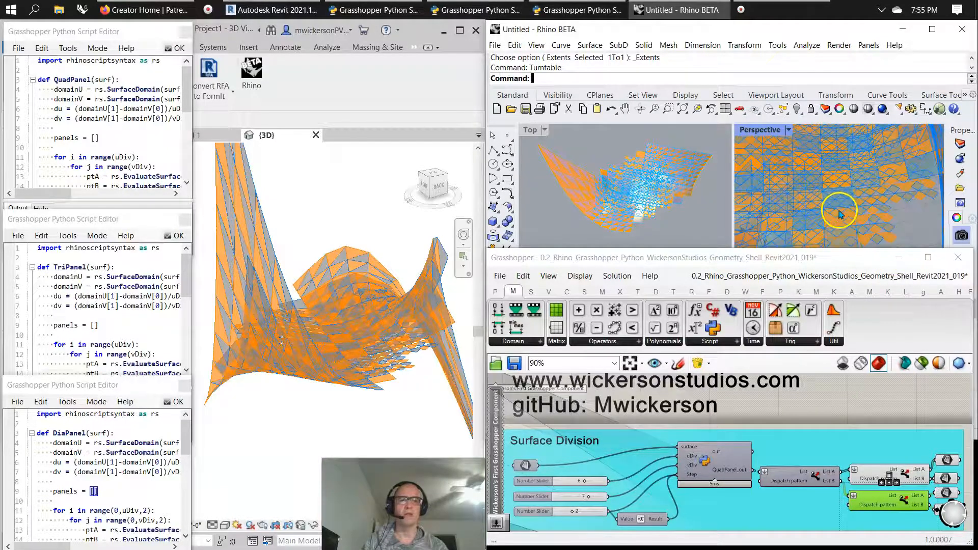
scroll(640, 193, "up", 4)
scroll(641, 194, "up", 6)
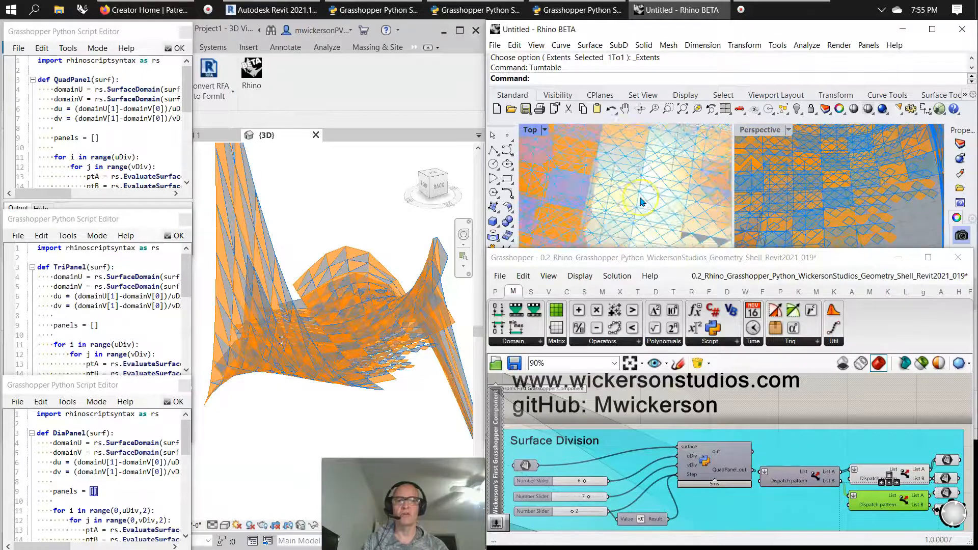
scroll(641, 201, "down", 6)
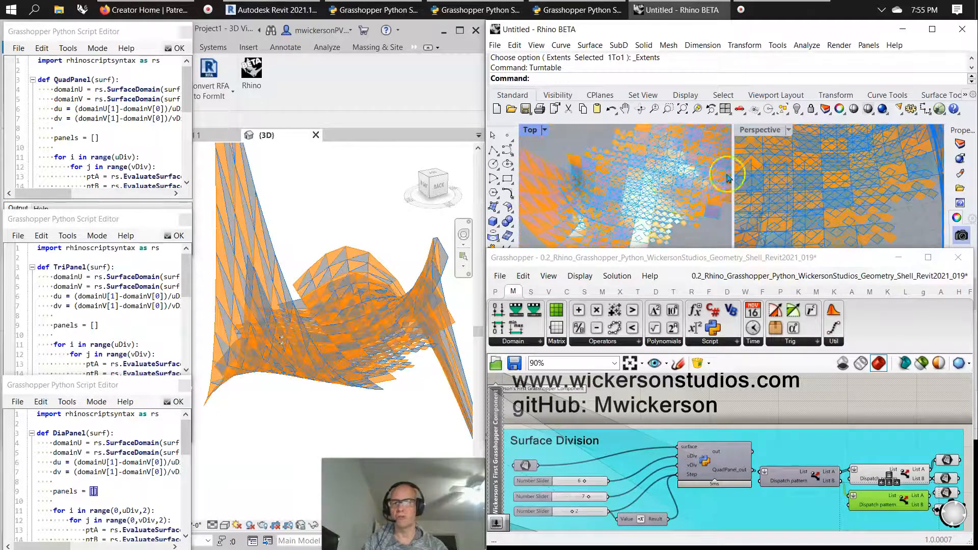
middle_click_drag(362, 389, 293, 425, "shift")
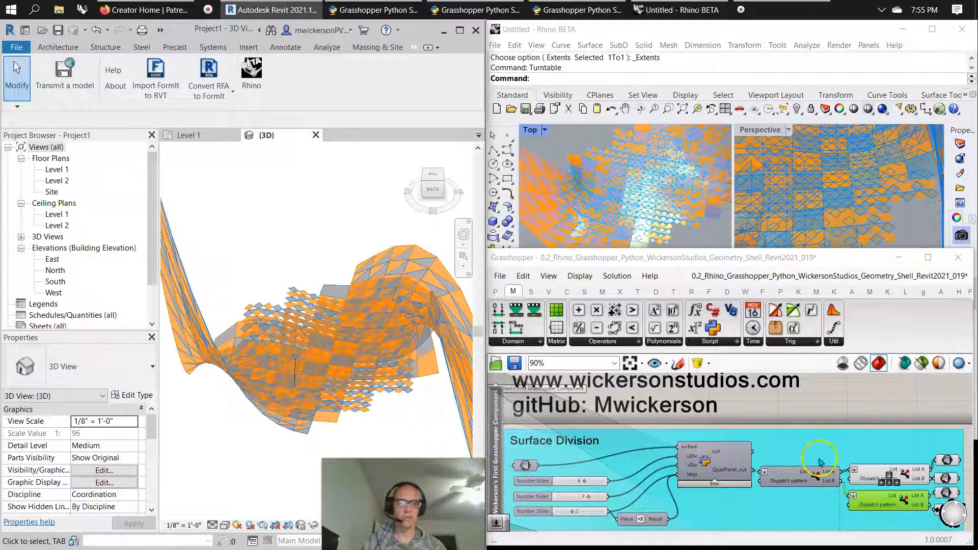
Select the first geometry output of the Surface Division group and restrict the preview to selected objects only
left_click(932, 358)
right_click_drag(921, 411, 851, 391)
left_click(878, 442)
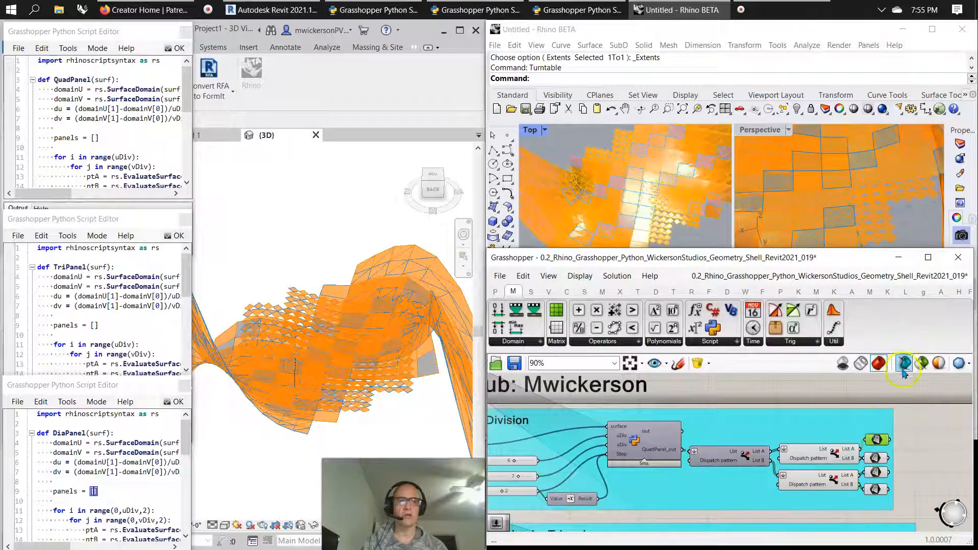
left_click(921, 363)
Maximize Rhino's Perspective viewport and frame the previewed quad panels
scroll(784, 190, "down", 5)
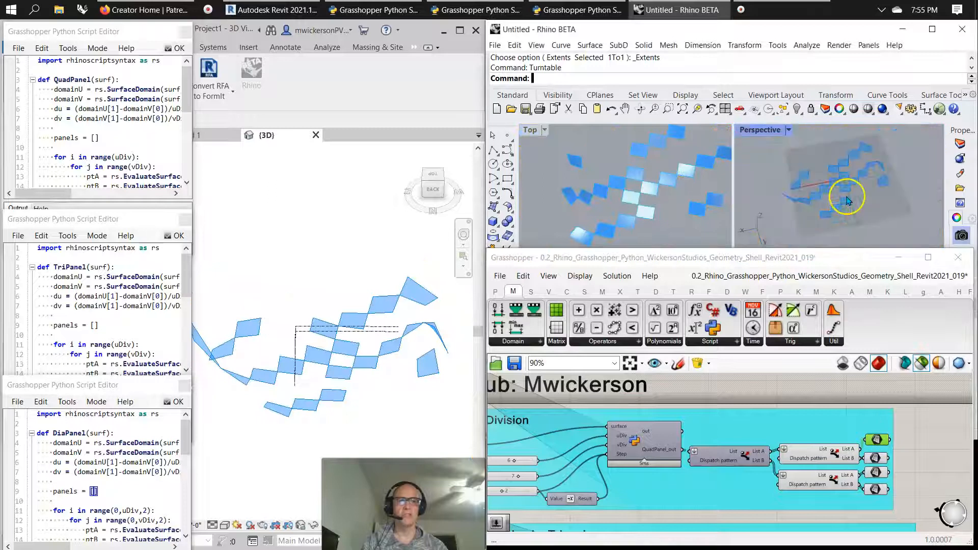
double_click(760, 130)
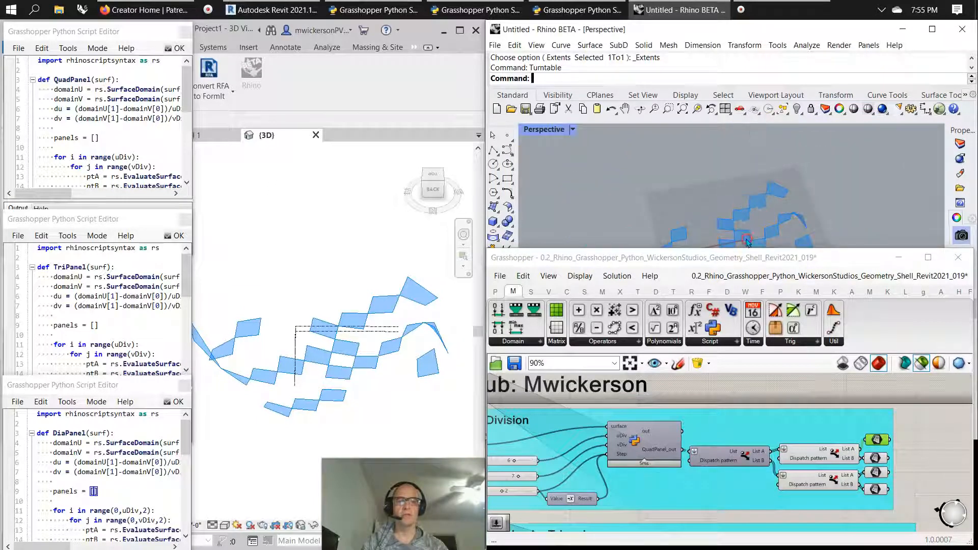
scroll(739, 189, "up", 4)
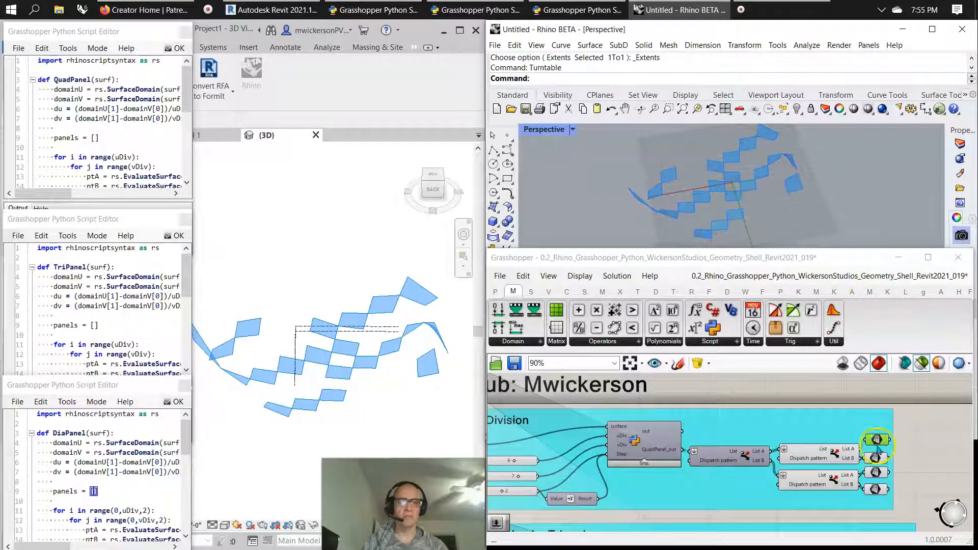
Preview the remaining Surface Division geometry outputs one by one, and select both second-level Dispatch components together to preview all quad panels
left_click(875, 472)
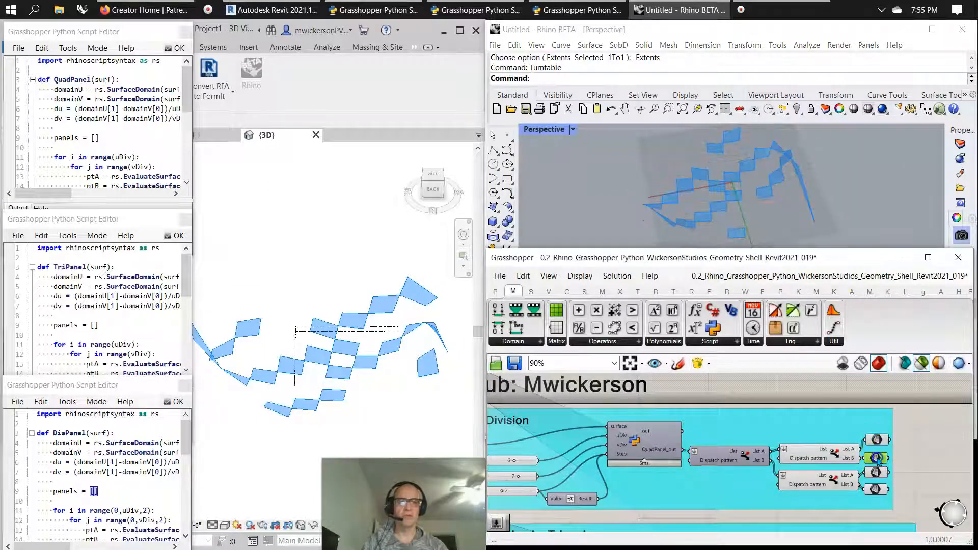
left_click(876, 490)
left_click(828, 487)
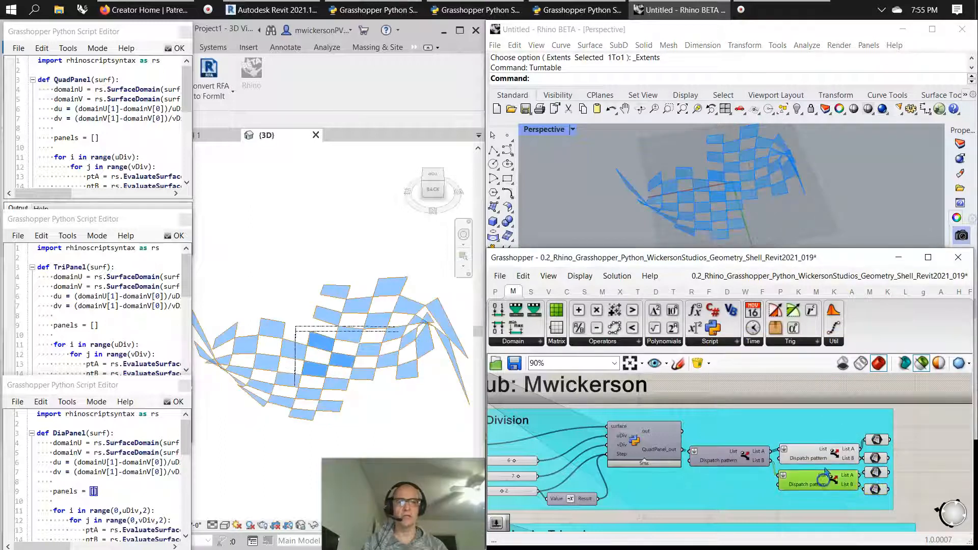
left_click(821, 459, "shift")
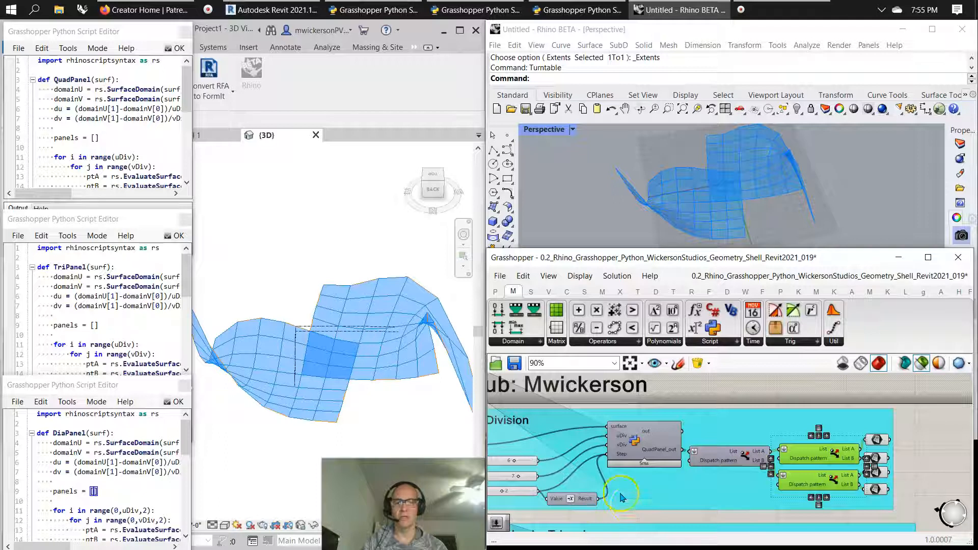
Adjust the Surface Division number sliders to change the quad panel subdivision
right_click_drag(617, 522, 746, 512)
left_click_drag(631, 483, 651, 457)
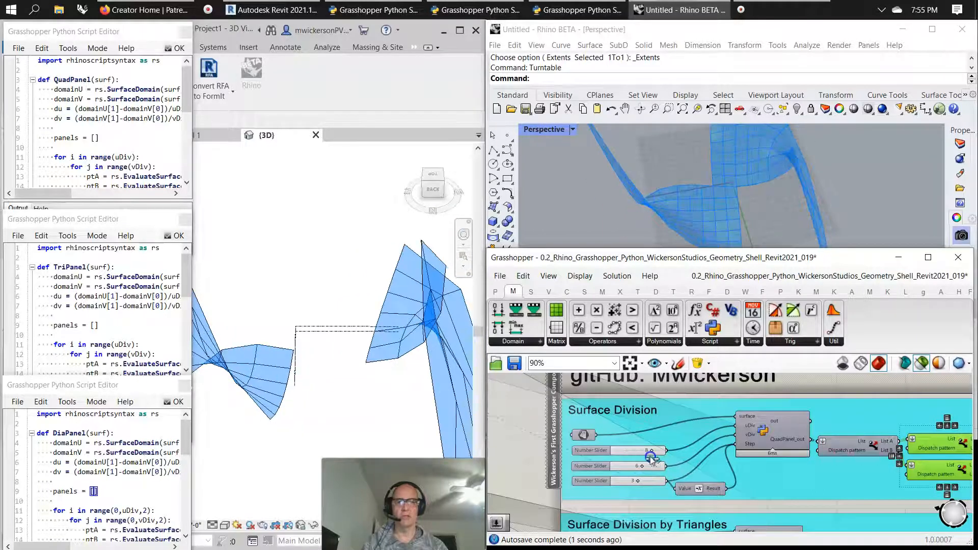
scroll(810, 471, "down", 3)
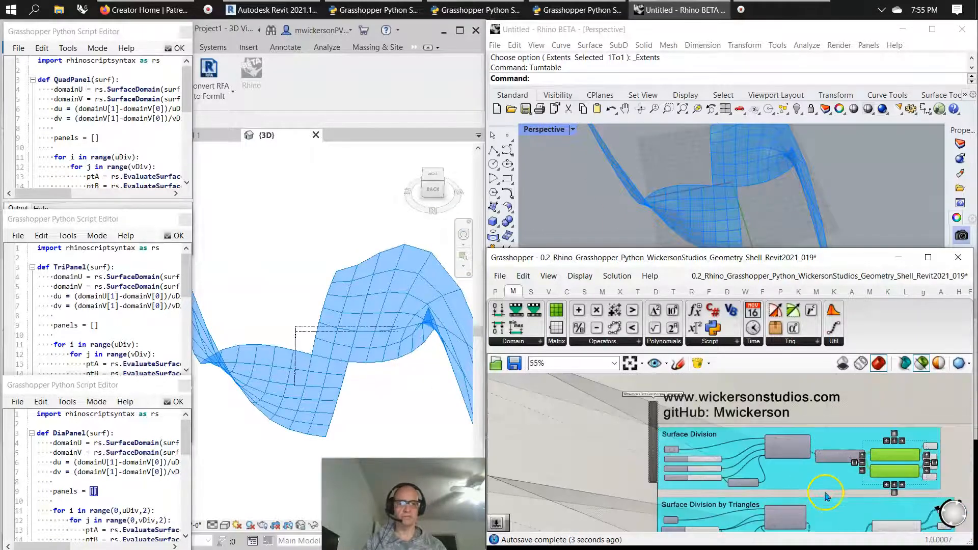
Preview the panels of each second-level Dispatch component in the Surface Division by Triangles group by selecting them in turn
right_click_drag(829, 494, 742, 391)
scroll(746, 434, "up", 4)
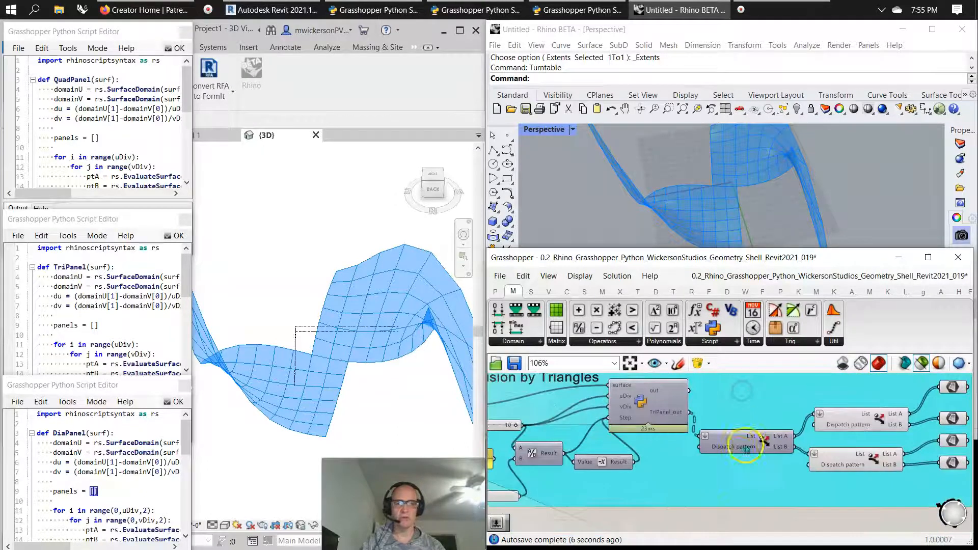
scroll(731, 518, "down", 2)
right_click_drag(731, 519, 737, 521)
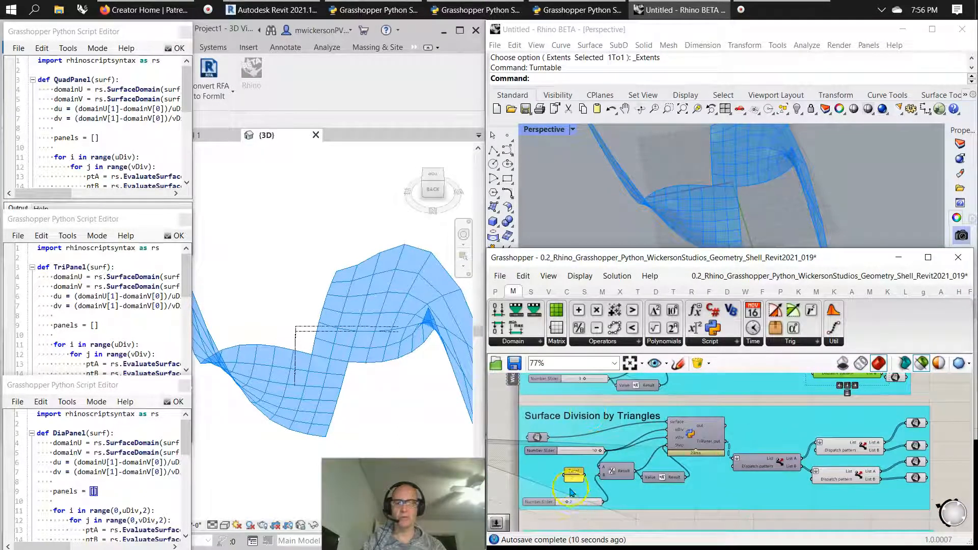
scroll(581, 476, "up", 3)
left_click_drag(583, 471, 615, 468)
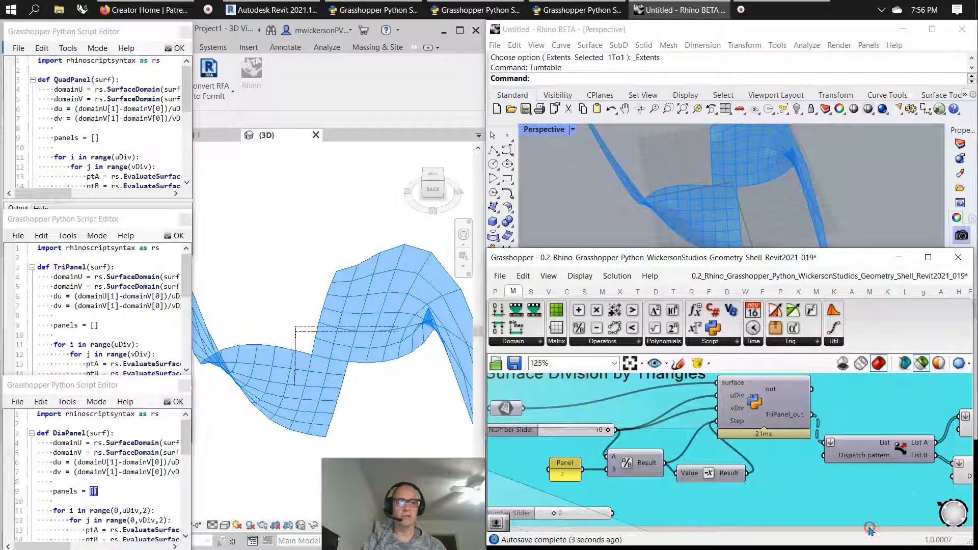
scroll(870, 531, "down", 2)
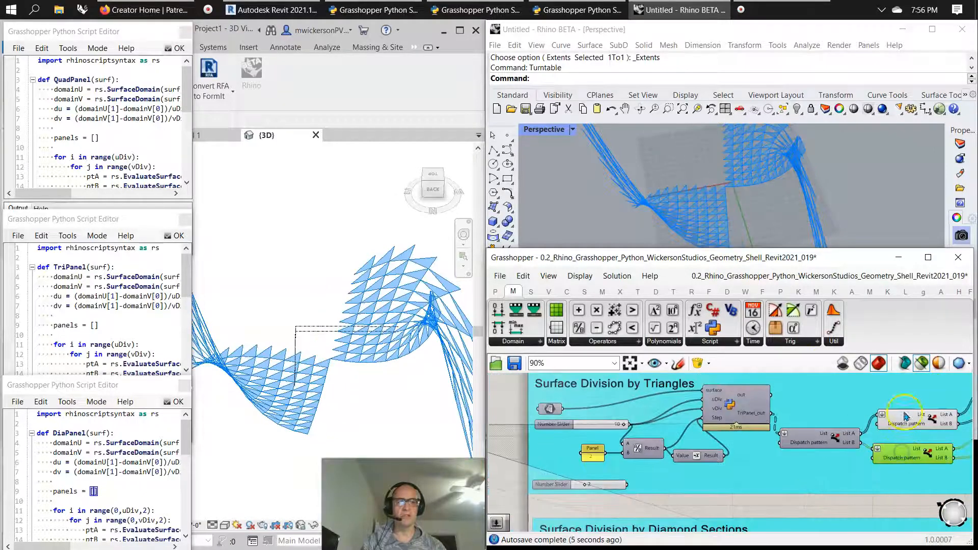
left_click(906, 417)
left_click(880, 497)
left_click(897, 441)
left_click(899, 448)
left_click(905, 421)
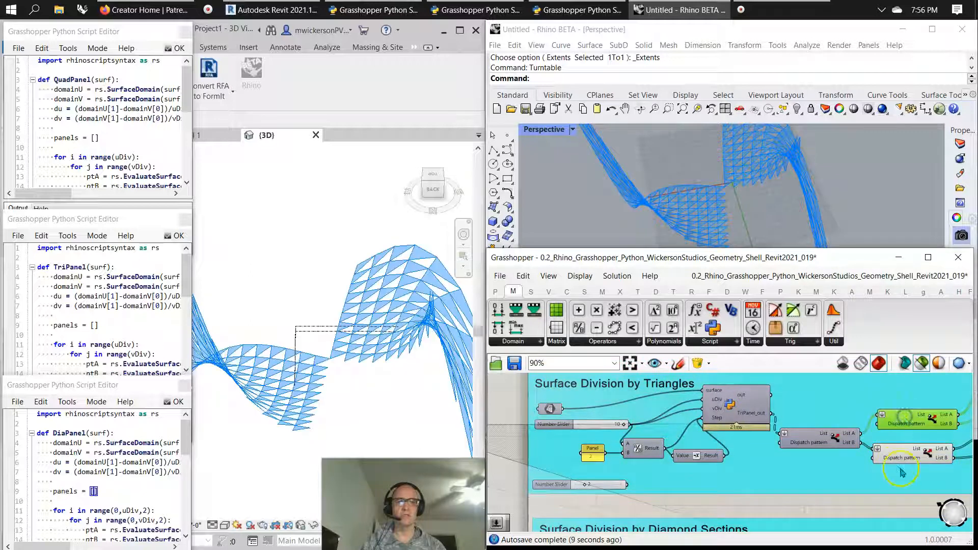
Preview each of the four geometry outputs of the Surface Division by Triangles group one after another
right_click_drag(920, 515, 765, 517)
left_click(842, 396)
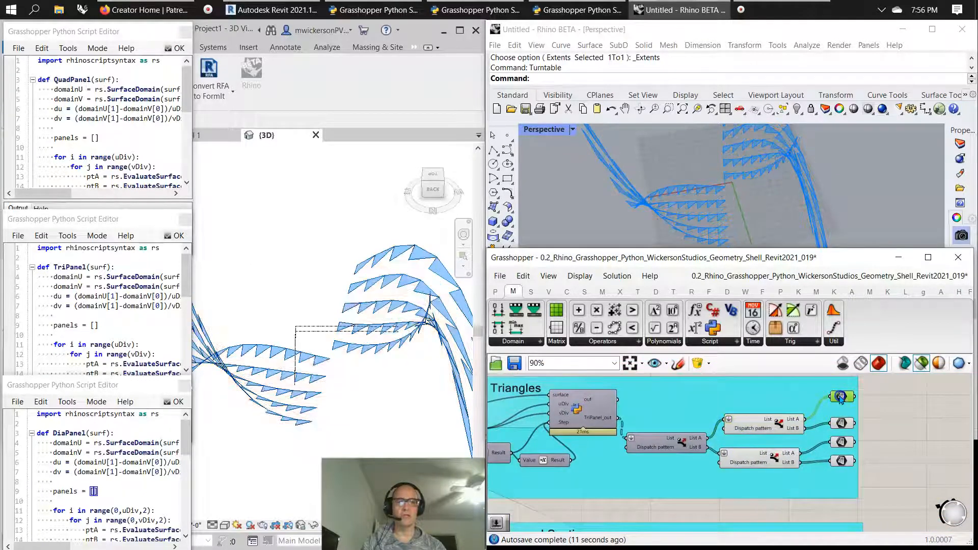
left_click(842, 423)
left_click(842, 442)
left_click(842, 461)
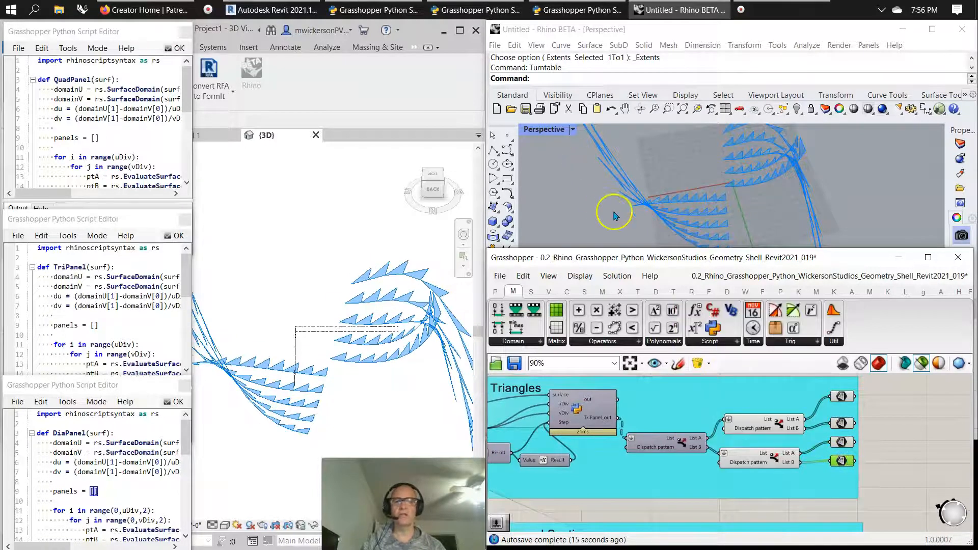
Look over the data-tree components in the Sets category, and clear the canvas selection
left_click(531, 293)
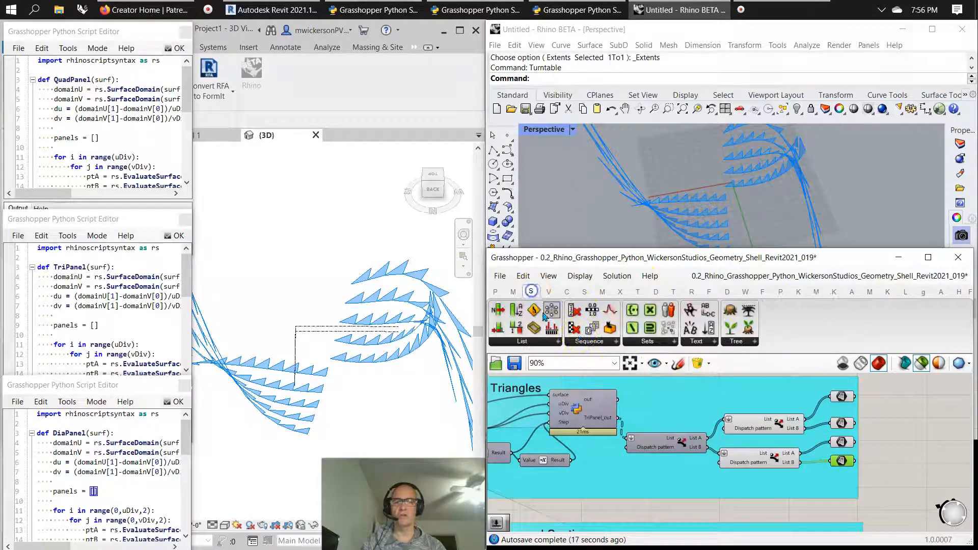
left_click(741, 344)
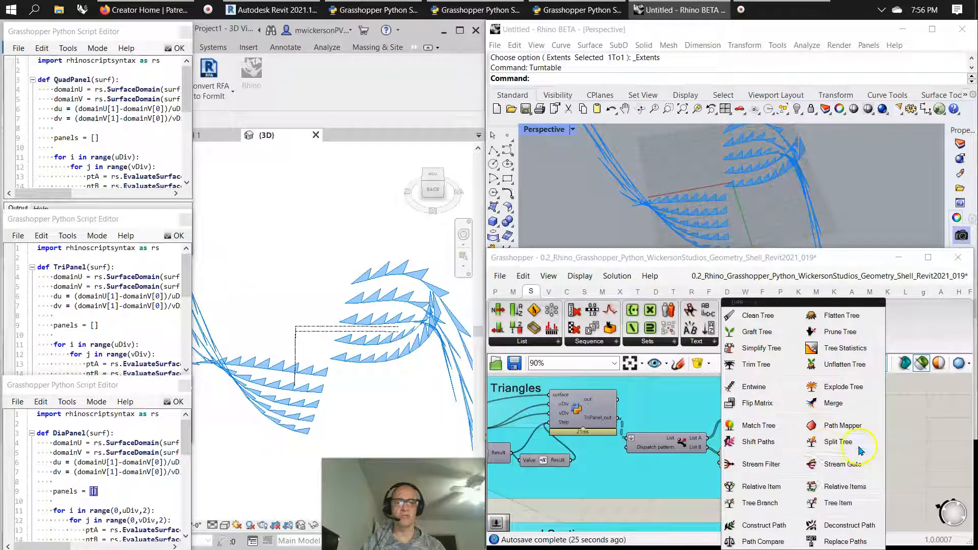
scroll(923, 459, "down", 3)
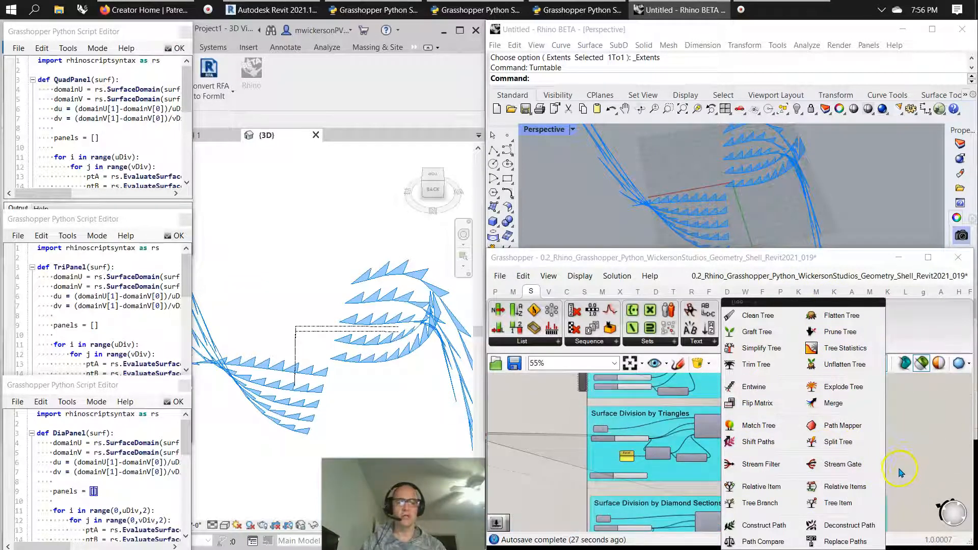
left_click(913, 431)
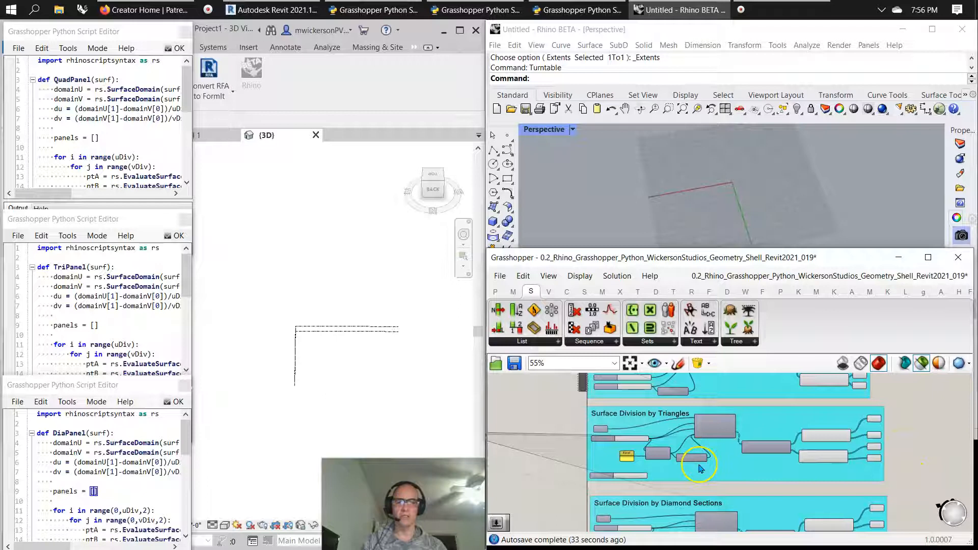
Read through the TriPanel script, from its nested loops to the two appended panel surfaces and the return statement
scroll(702, 467, "up", 2)
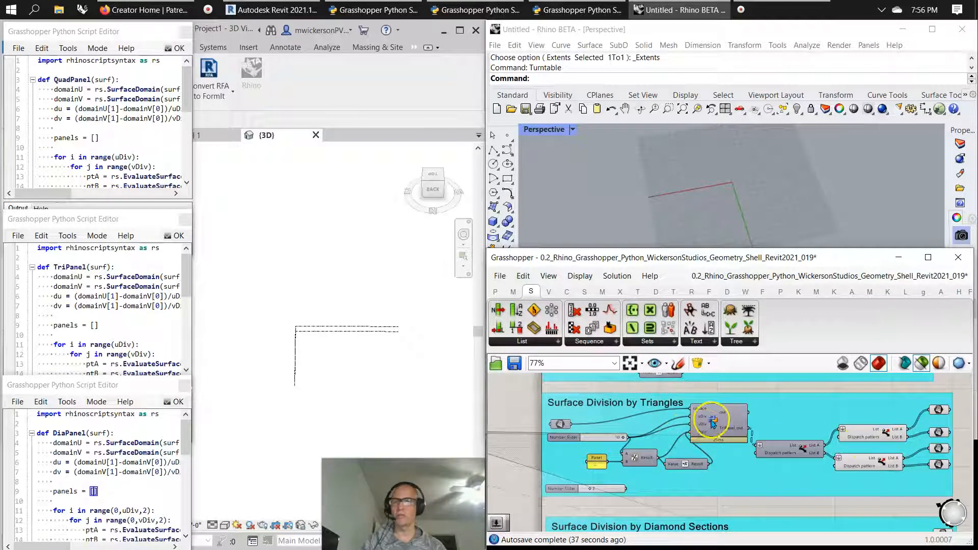
scroll(137, 327, "down", 5)
scroll(122, 326, "up", 5)
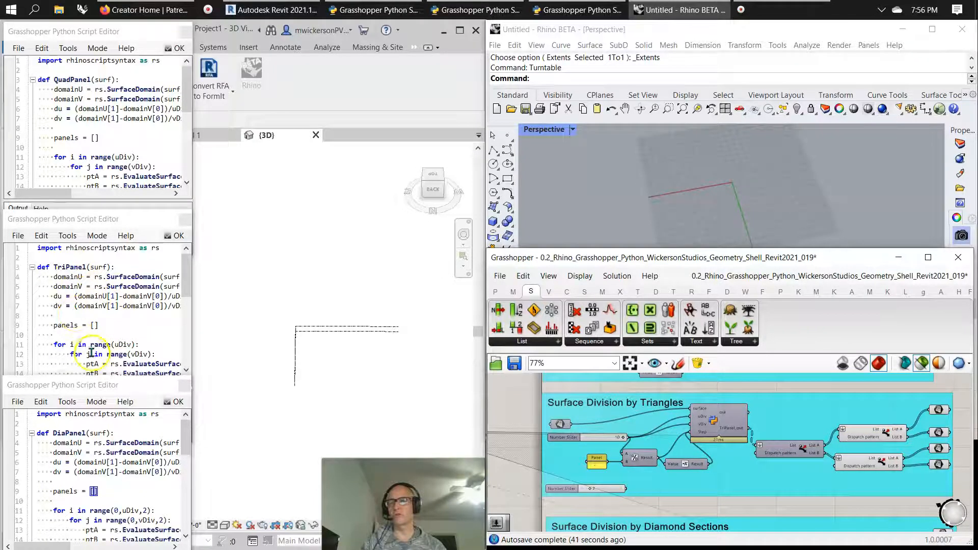
scroll(90, 354, "down", 2)
scroll(90, 349, "down", 3)
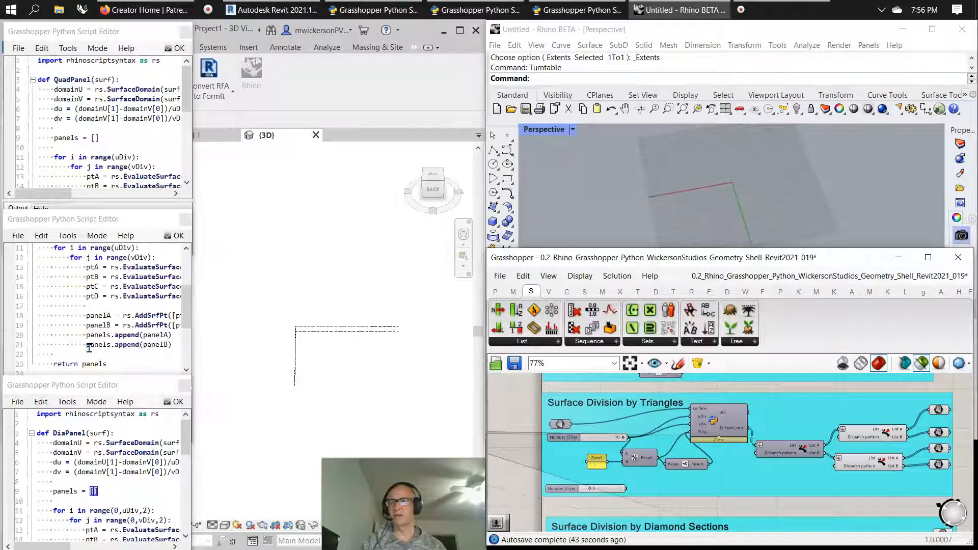
scroll(89, 348, "up", 5)
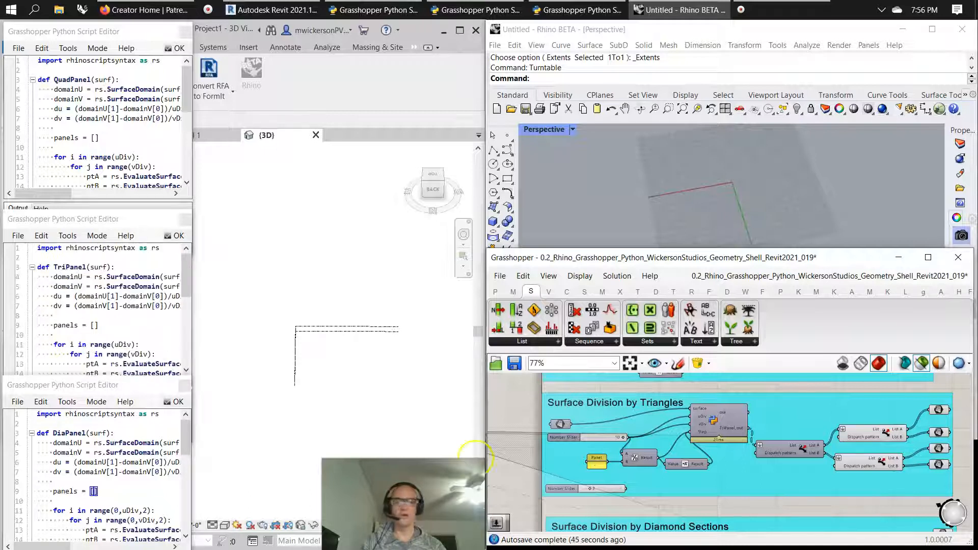
Bring the Surface Division by Diamond Sections group into view on the canvas
right_click_drag(769, 509, 772, 505)
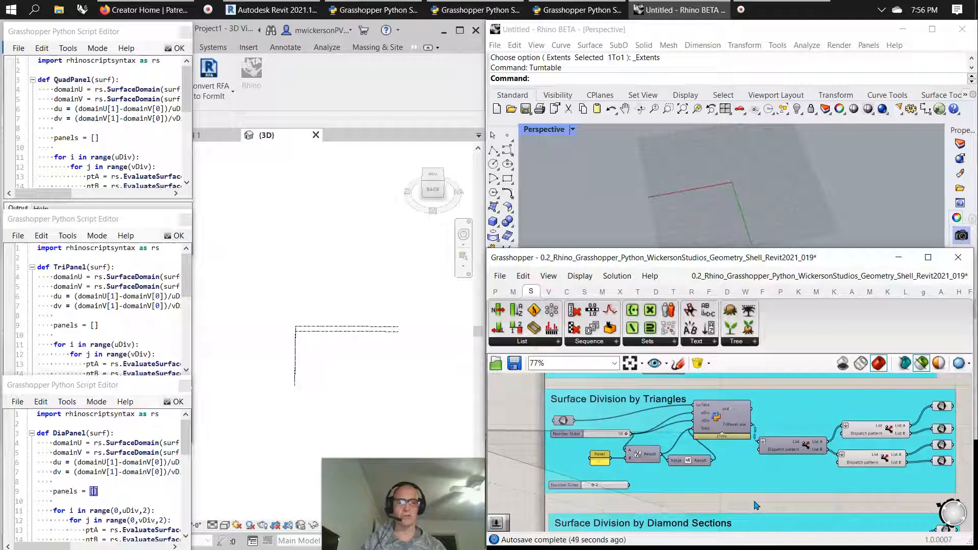
right_click_drag(753, 504, 736, 506)
left_click(700, 469)
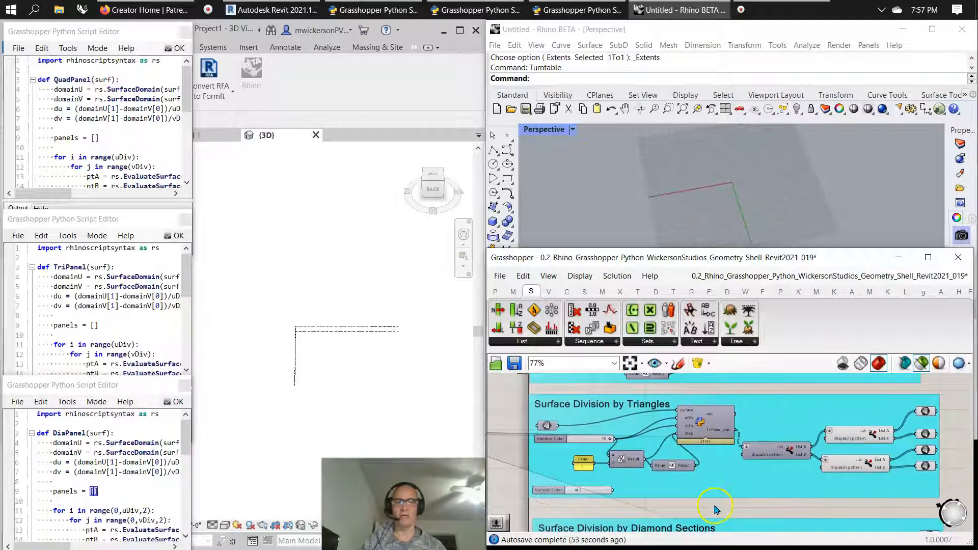
right_click_drag(669, 515, 659, 386)
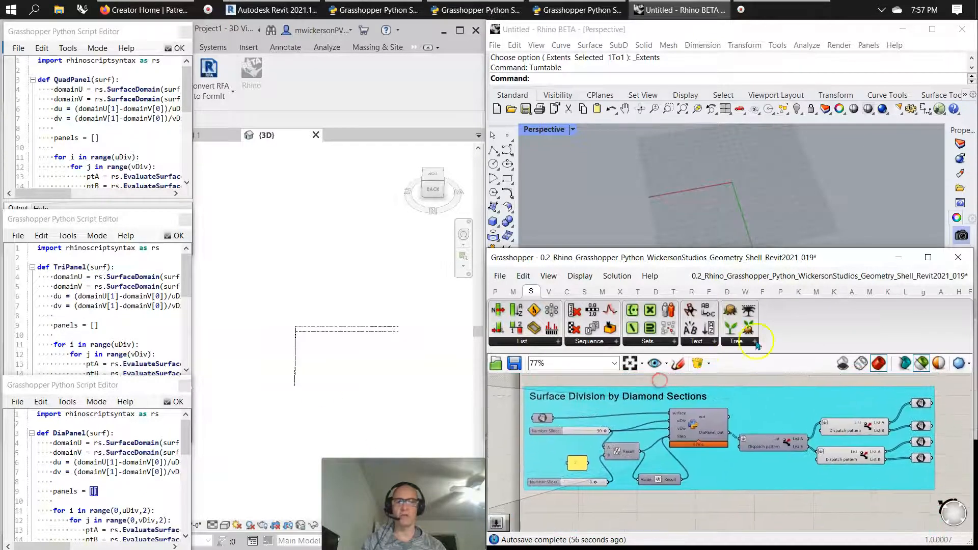
Preview the panels from the upper second-stage Dispatch component of the Diamond Sections group and examine them up close in Rhino
left_click(836, 430)
right_click_drag(744, 174, 723, 204)
scroll(722, 208, "down", 3)
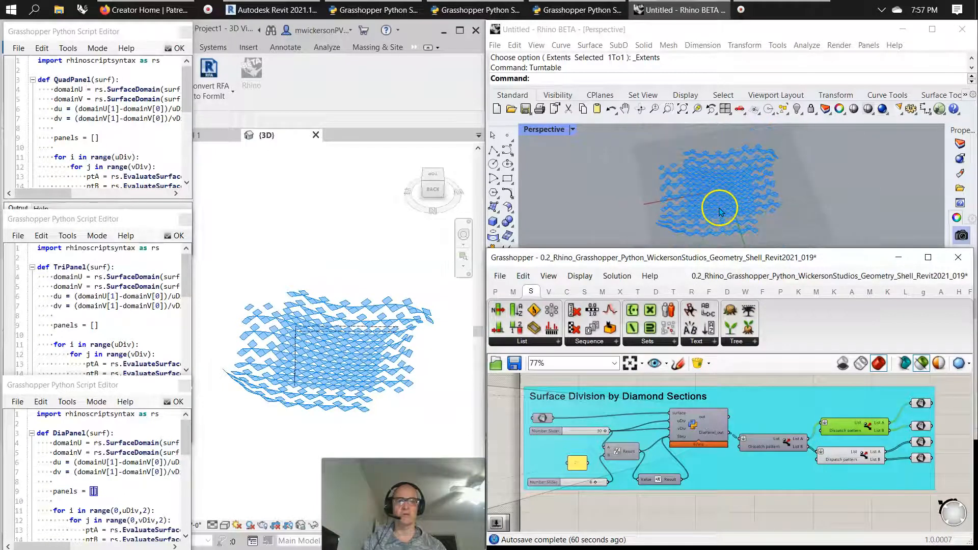
scroll(686, 226, "up", 5)
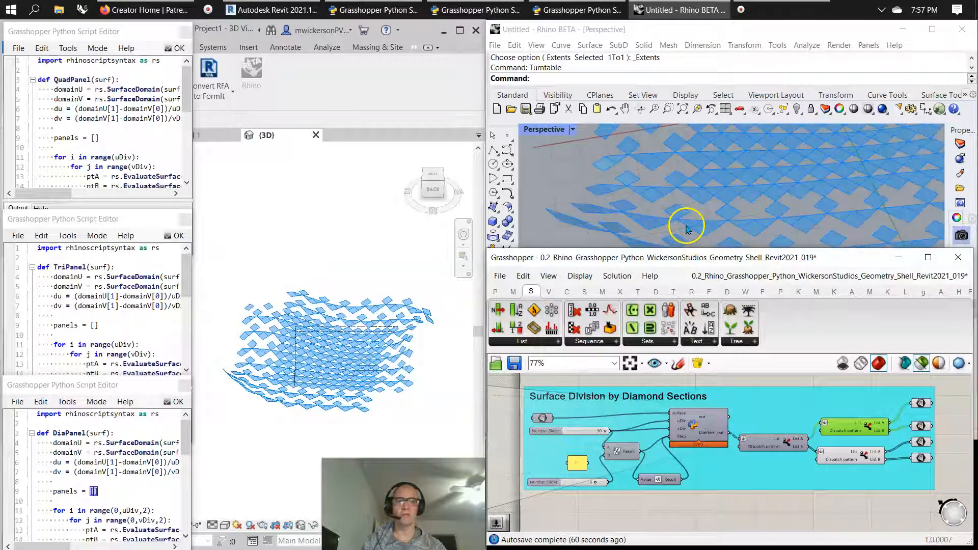
scroll(686, 227, "down", 5)
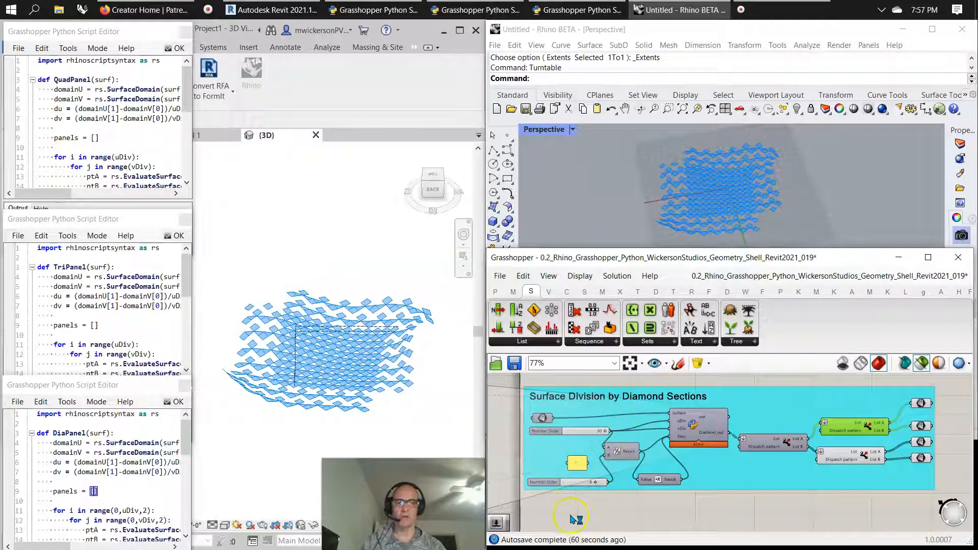
Preview each of the four geometry outputs of the Surface Division by Diamond Sections group one after another
right_click_drag(575, 519, 594, 511)
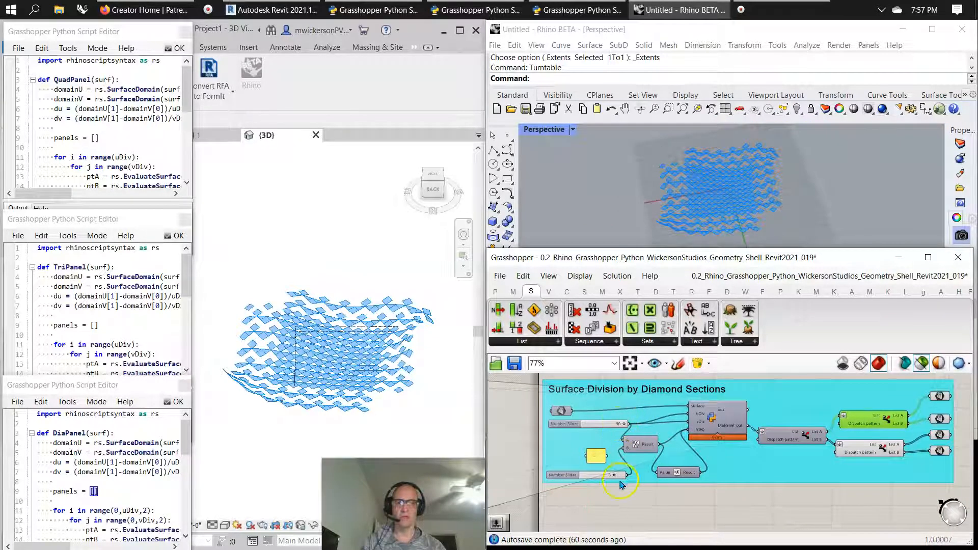
scroll(612, 485, "up", 5)
scroll(614, 487, "down", 4)
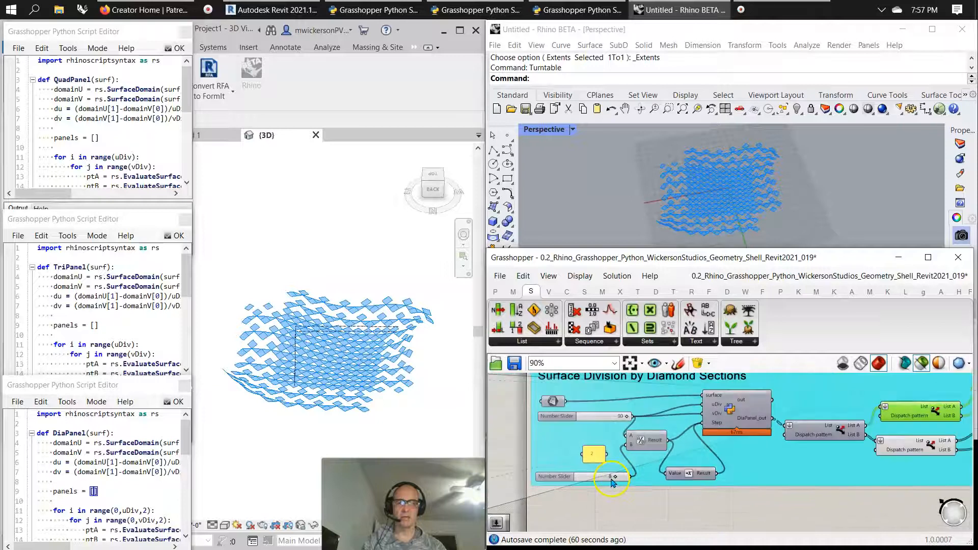
right_click_drag(745, 511, 656, 528)
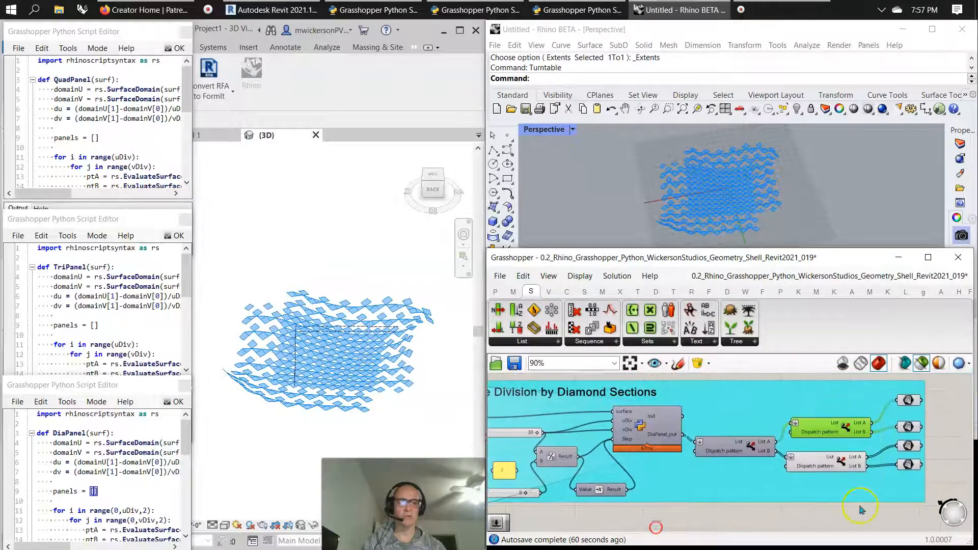
left_click(908, 400)
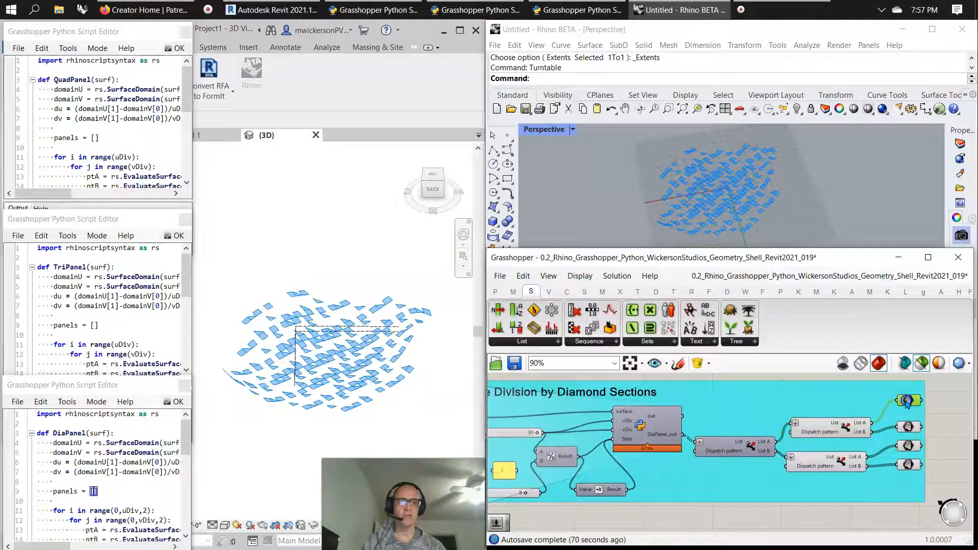
left_click(908, 428)
left_click(908, 446)
left_click(909, 464)
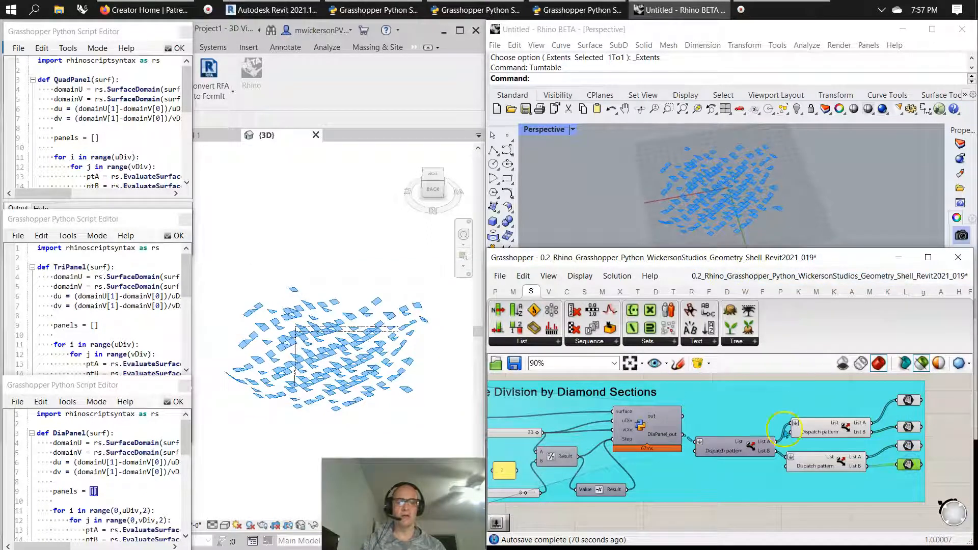
Read through the DiaPanel script's nested loops, corner-point evaluations and appended panel surfaces, and return to its beginning
right_click_drag(696, 524, 757, 519)
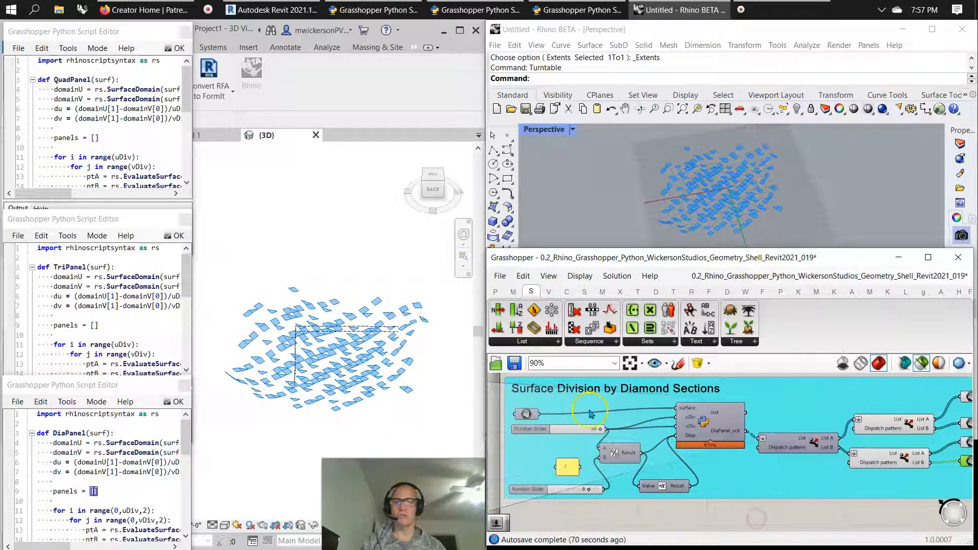
scroll(93, 461, "down", 3)
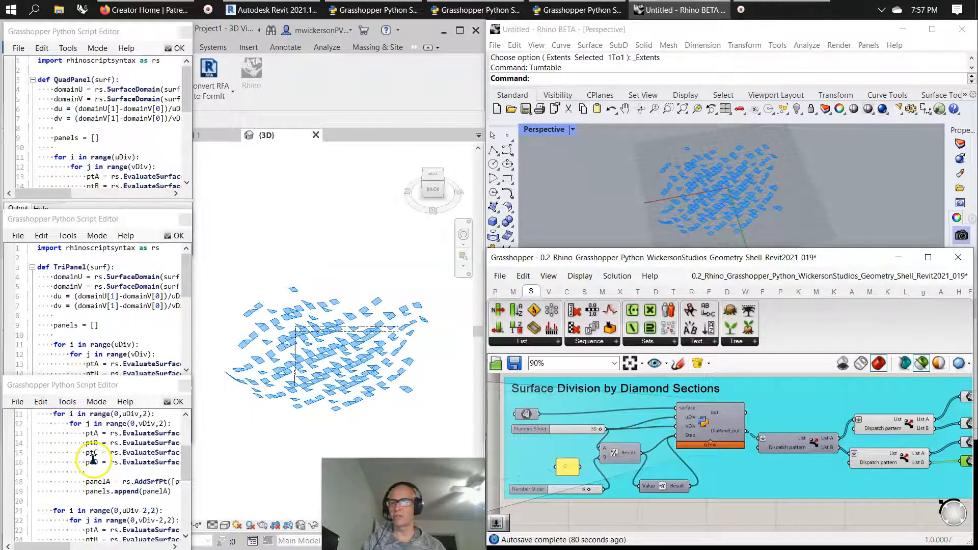
scroll(94, 461, "down", 3)
scroll(101, 461, "up", 5)
scroll(101, 461, "up", 2)
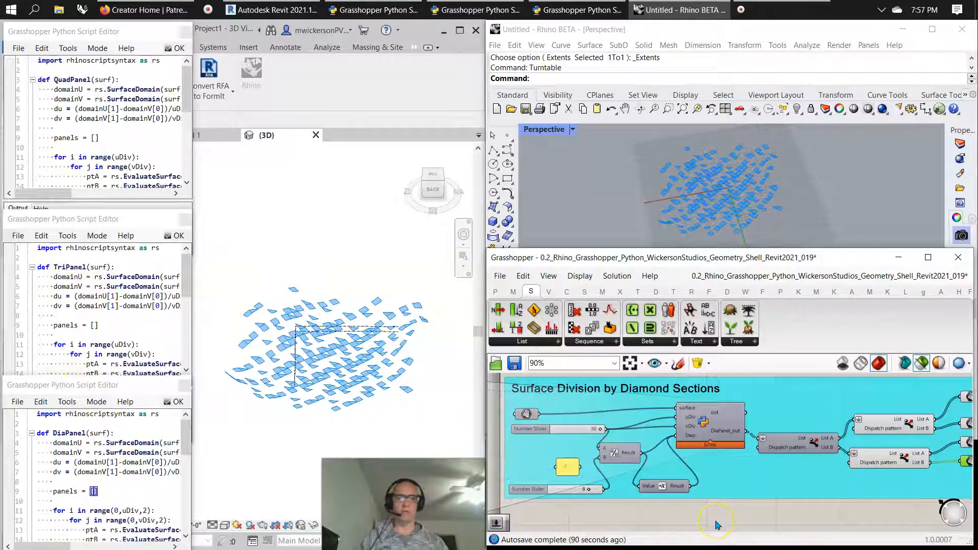
Bring the Surface Division, Triangles and Diamond Sections groups into view together on the canvas
scroll(716, 524, "down", 2)
scroll(741, 524, "down", 4)
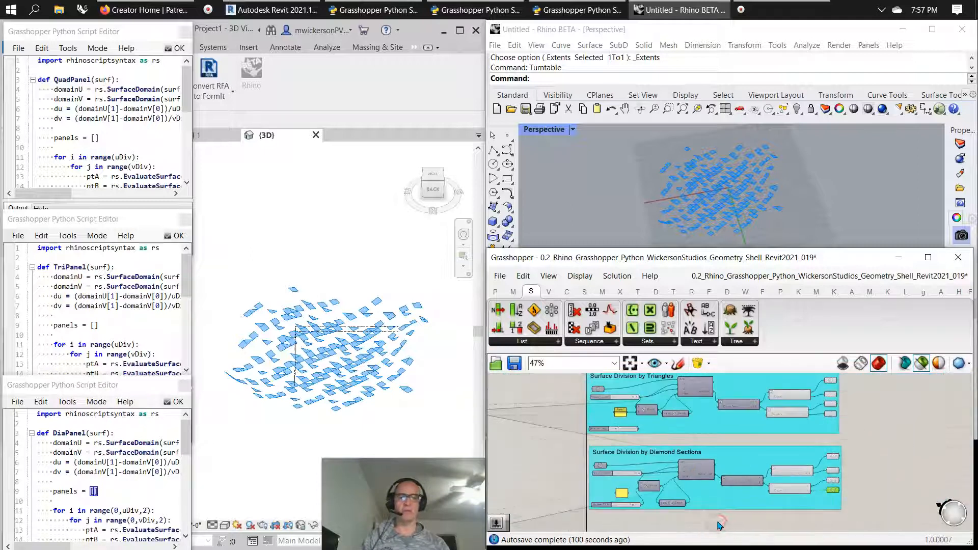
right_click_drag(879, 467, 779, 373)
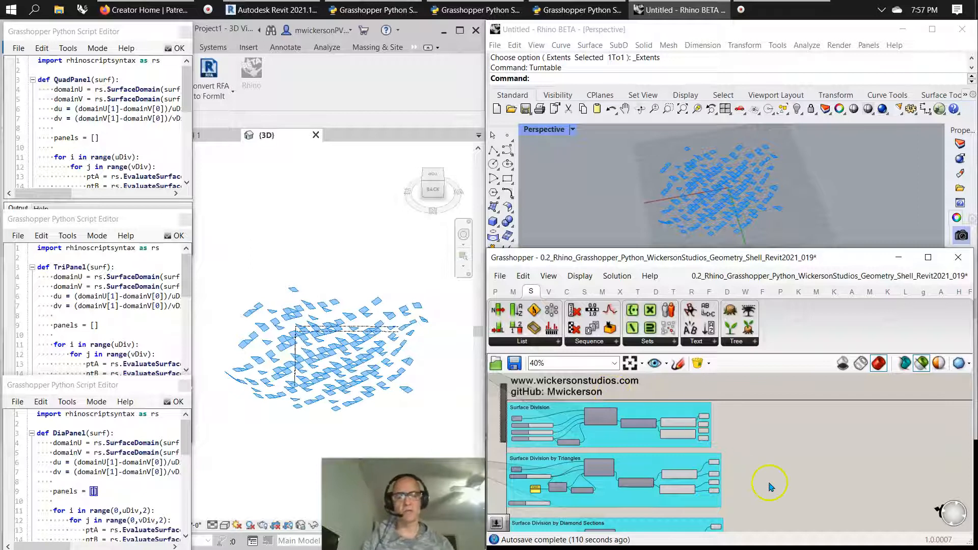
mouse_move(762, 484)
right_mouse_down()
mouse_move(795, 480)
mouse_move(759, 482)
right_mouse_up()
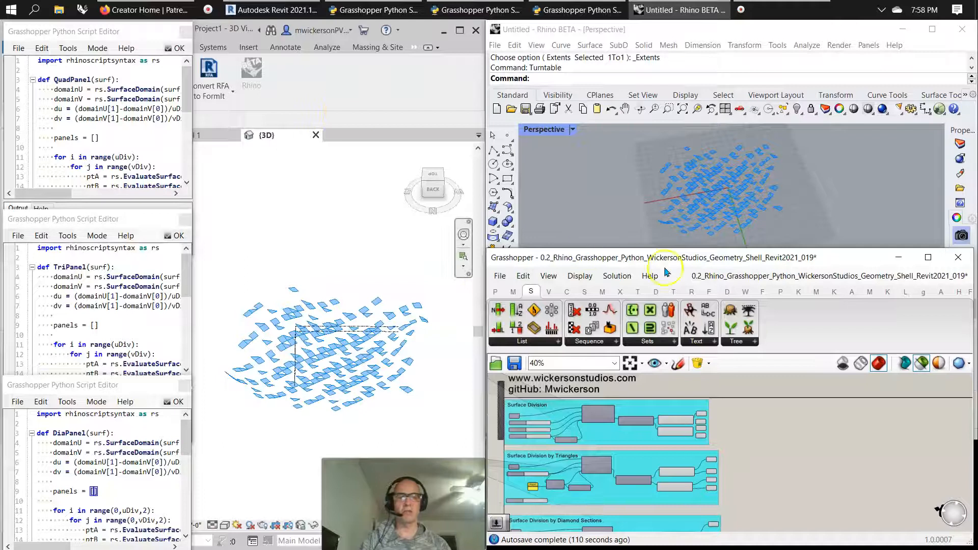